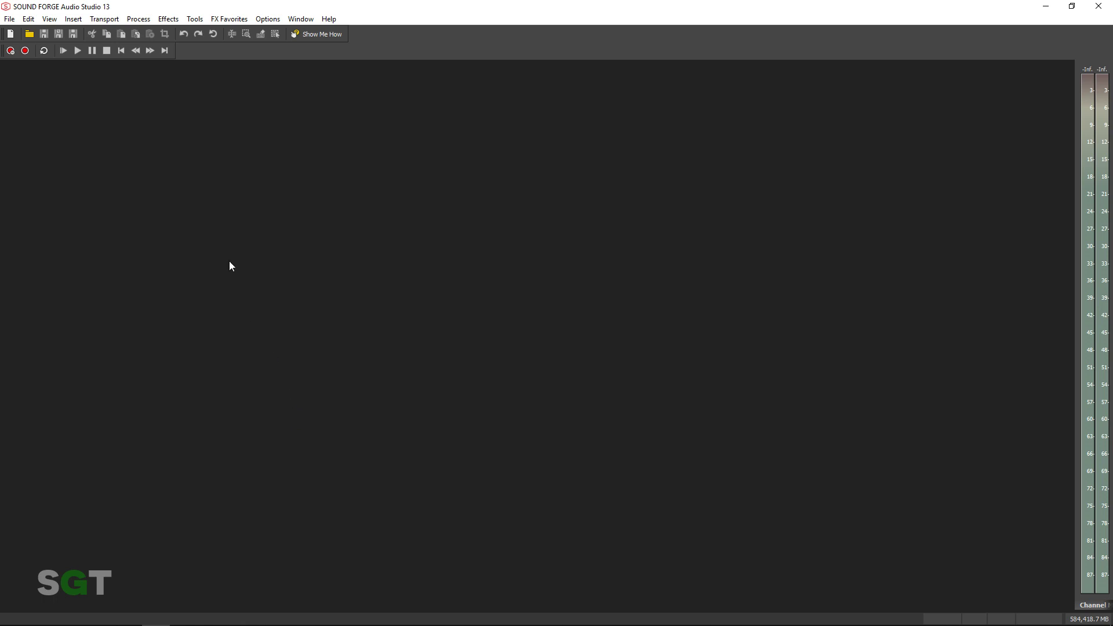
Step: Open the Options menu to reach the program settings
{"action": "left_click", "coordinate": [265, 19]}
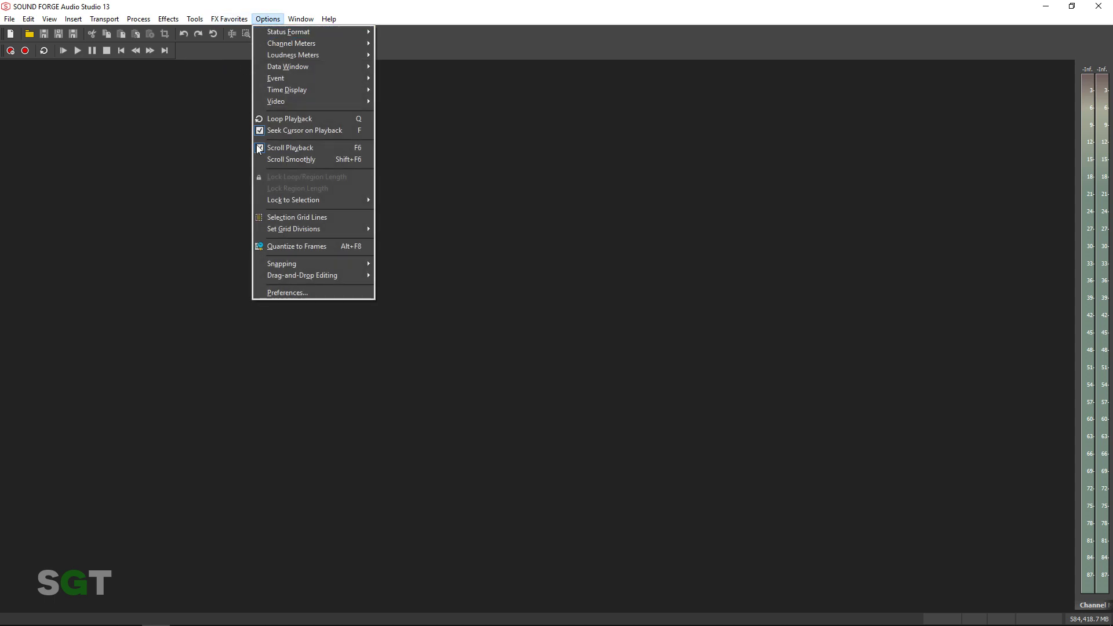
Step: Set the Preferences audio device type to Focusrite USB 2.0 Audio Driver and confirm
{"action": "left_click", "coordinate": [290, 294]}
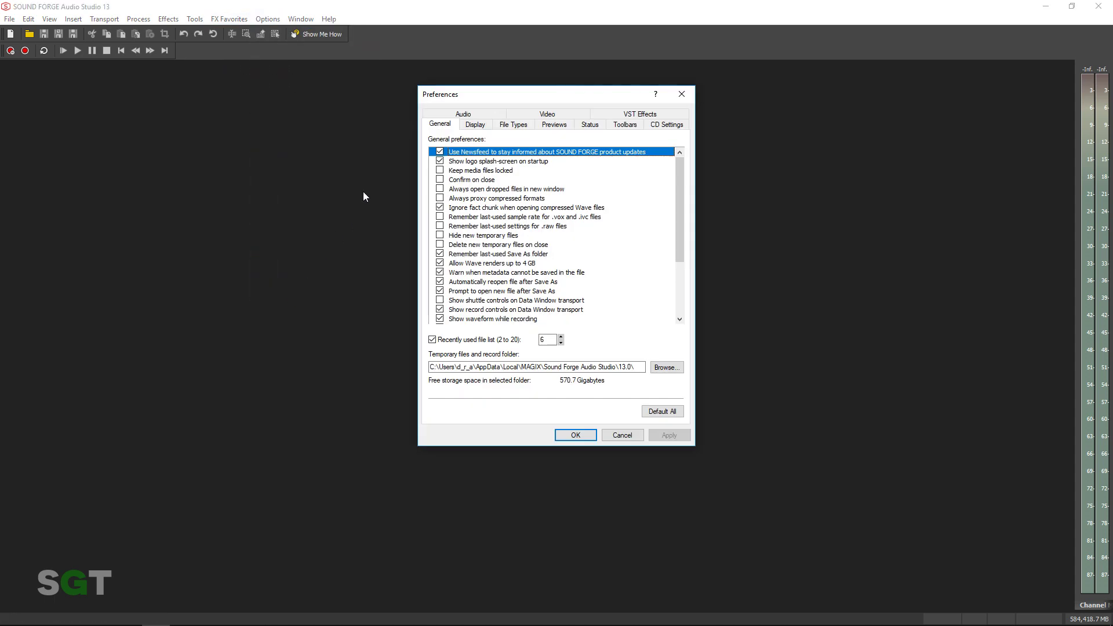
{"action": "left_click", "coordinate": [438, 115]}
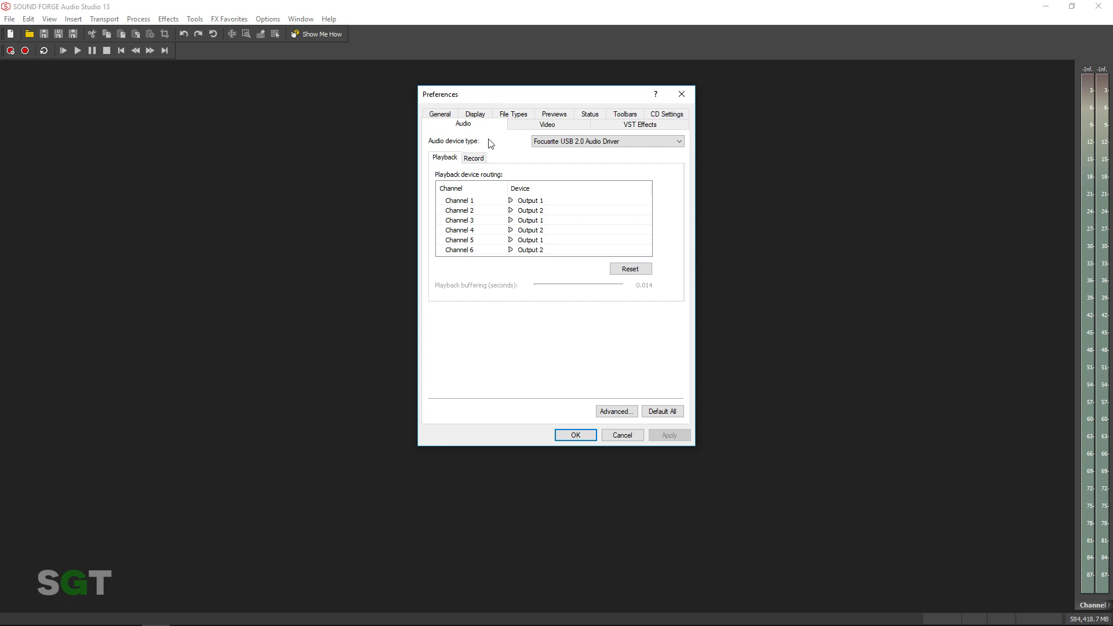
{"action": "left_click", "coordinate": [571, 142]}
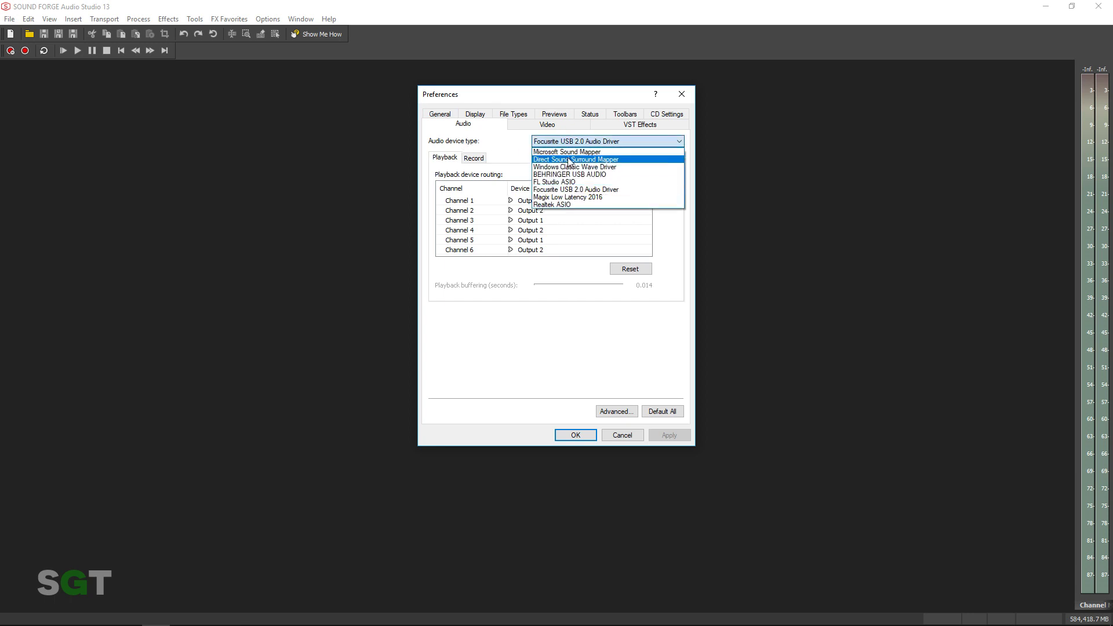
{"action": "left_click", "coordinate": [570, 190]}
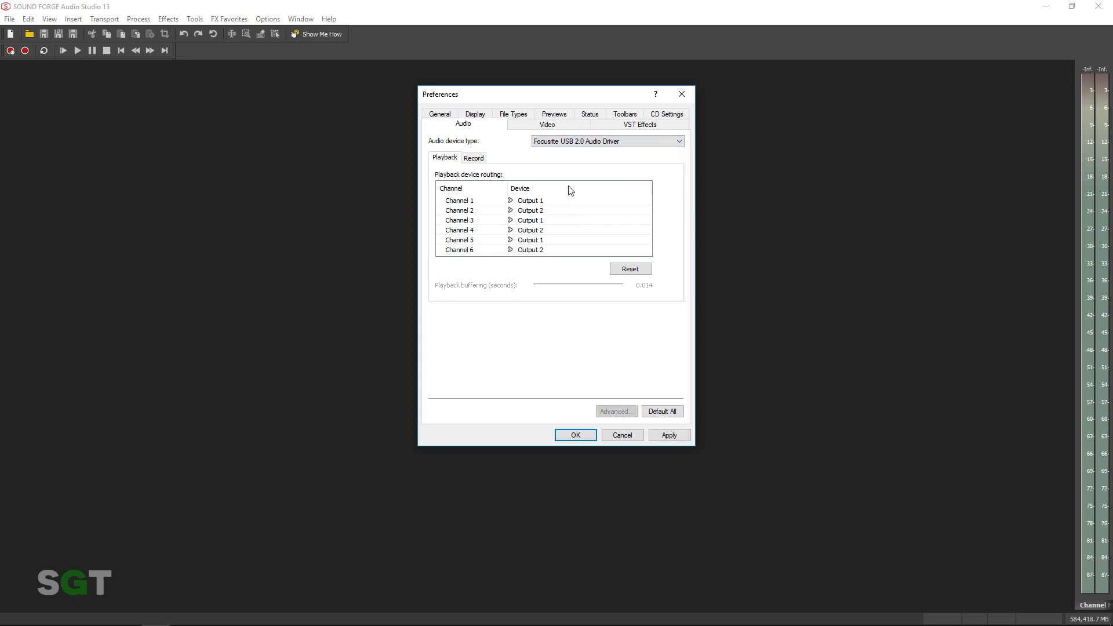
{"action": "left_click", "coordinate": [579, 437]}
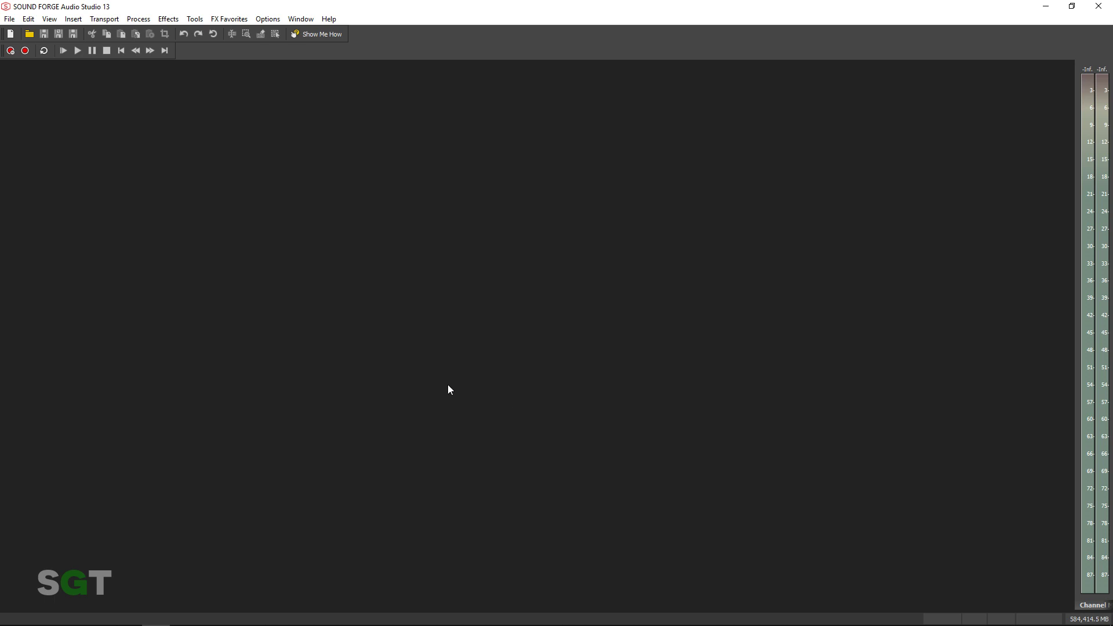
Step: Create Sound 1 as a new file at 48,000 Hz, 24 bit, 1 channel (Mono)
{"action": "left_click", "coordinate": [9, 19]}
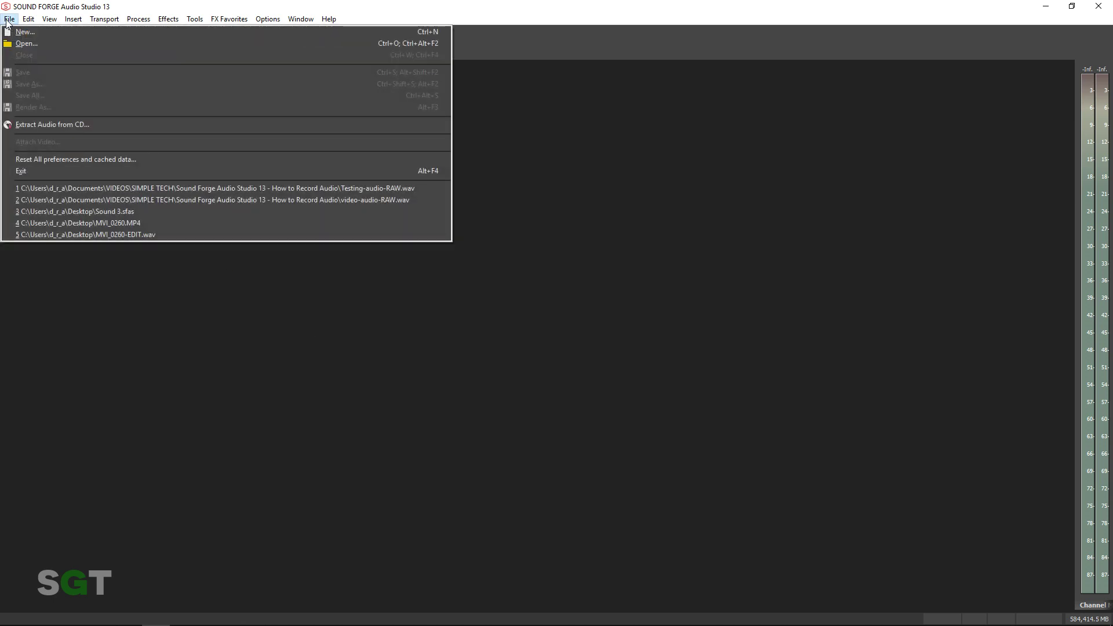
{"action": "left_click", "coordinate": [20, 37]}
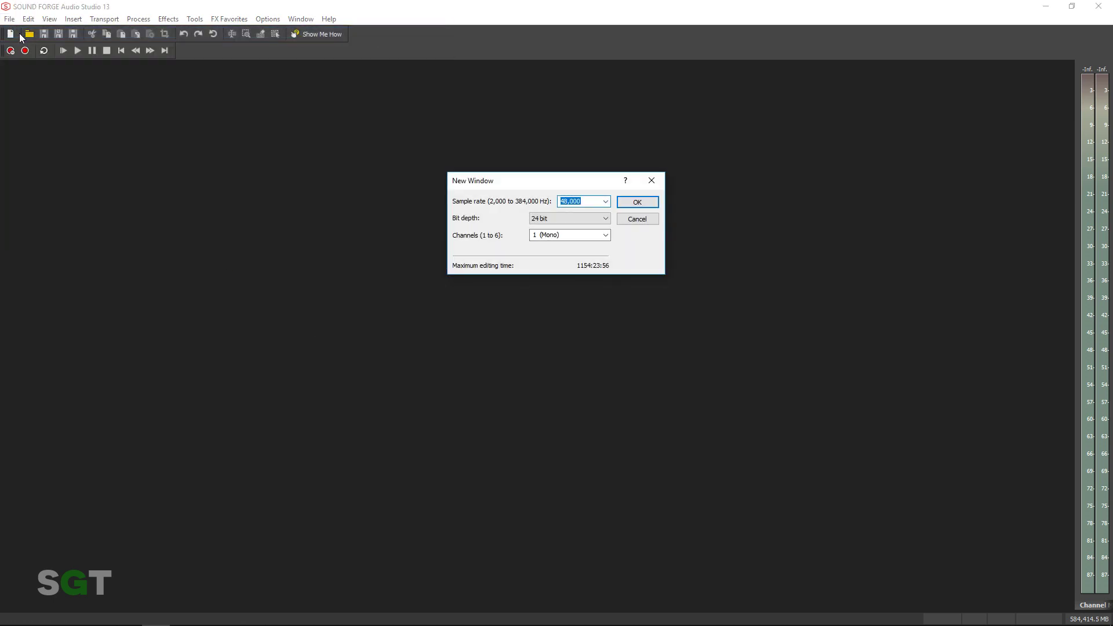
{"action": "left_click", "coordinate": [606, 202]}
{"action": "left_click", "coordinate": [583, 250]}
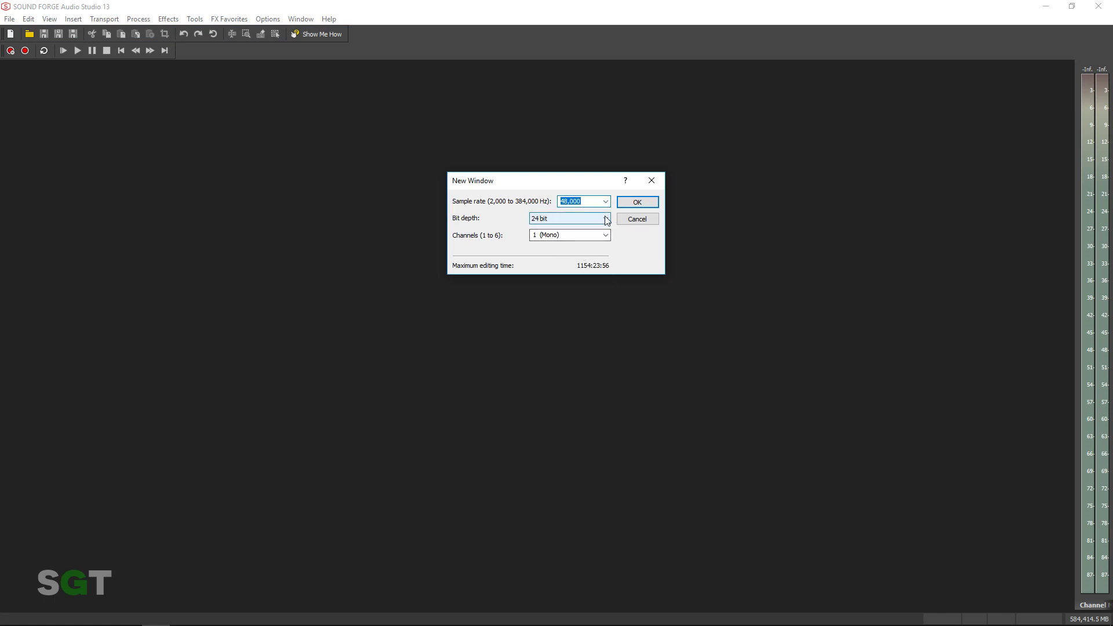
{"action": "left_click", "coordinate": [606, 220]}
{"action": "left_click", "coordinate": [575, 231]}
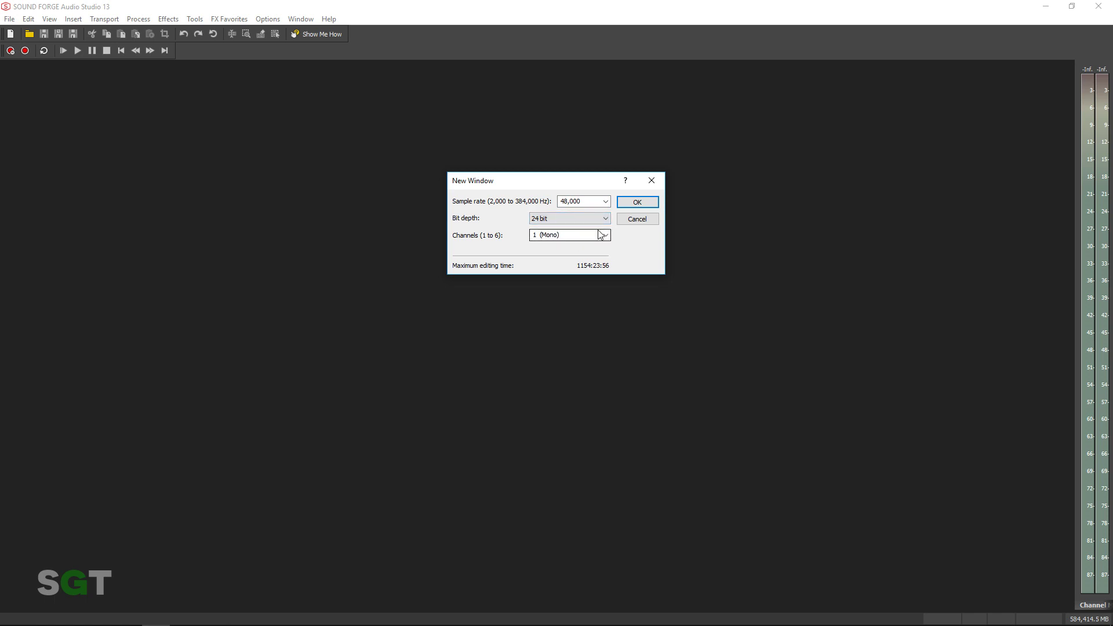
{"action": "left_click", "coordinate": [600, 234]}
{"action": "left_click", "coordinate": [606, 235]}
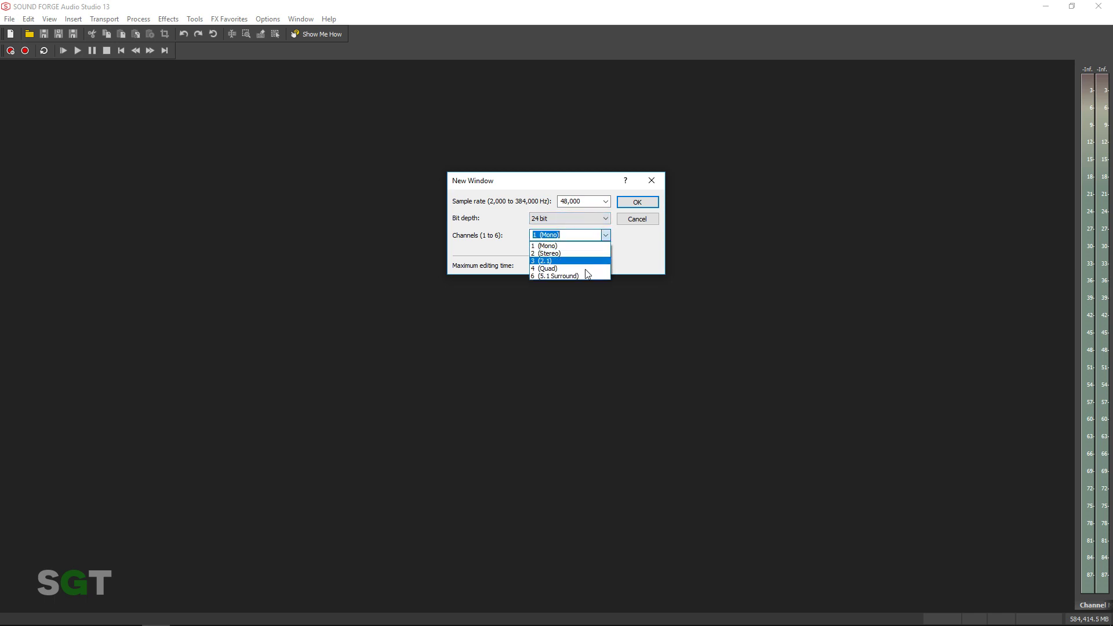
{"action": "left_click", "coordinate": [578, 247]}
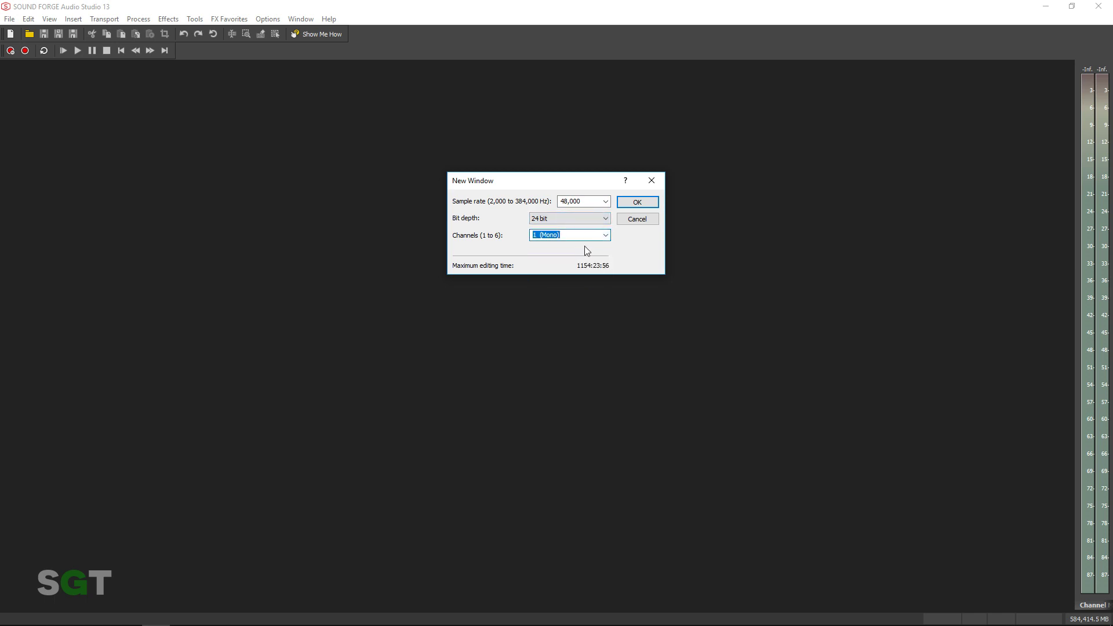
{"action": "left_click", "coordinate": [634, 205]}
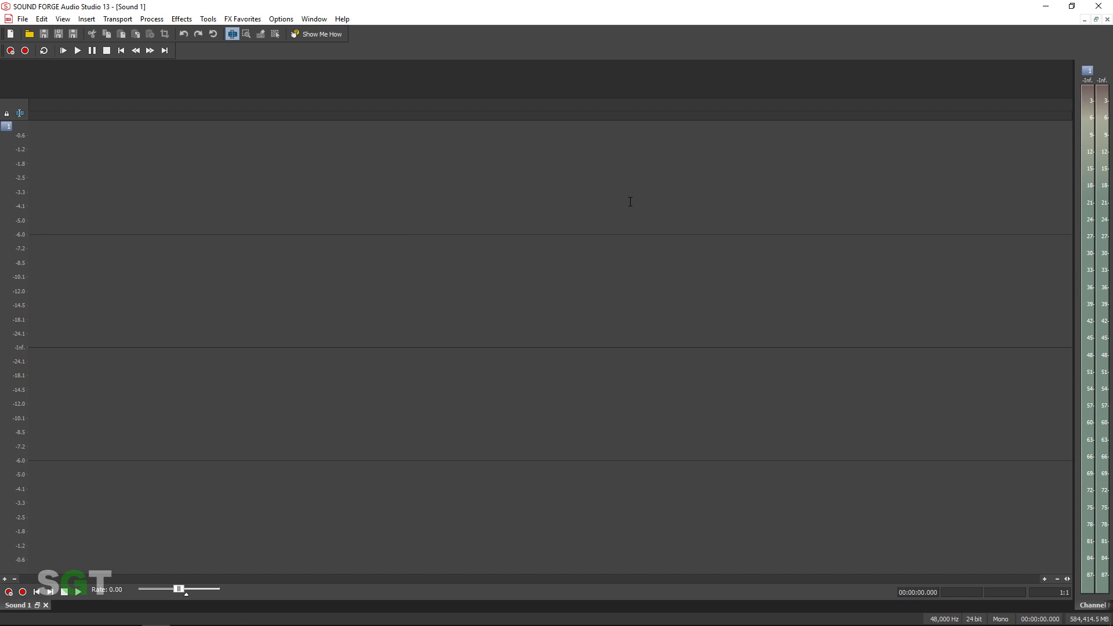
Step: Record a roughly four-second, nearly silent test take into Sound 1
{"action": "left_click", "coordinate": [25, 49]}
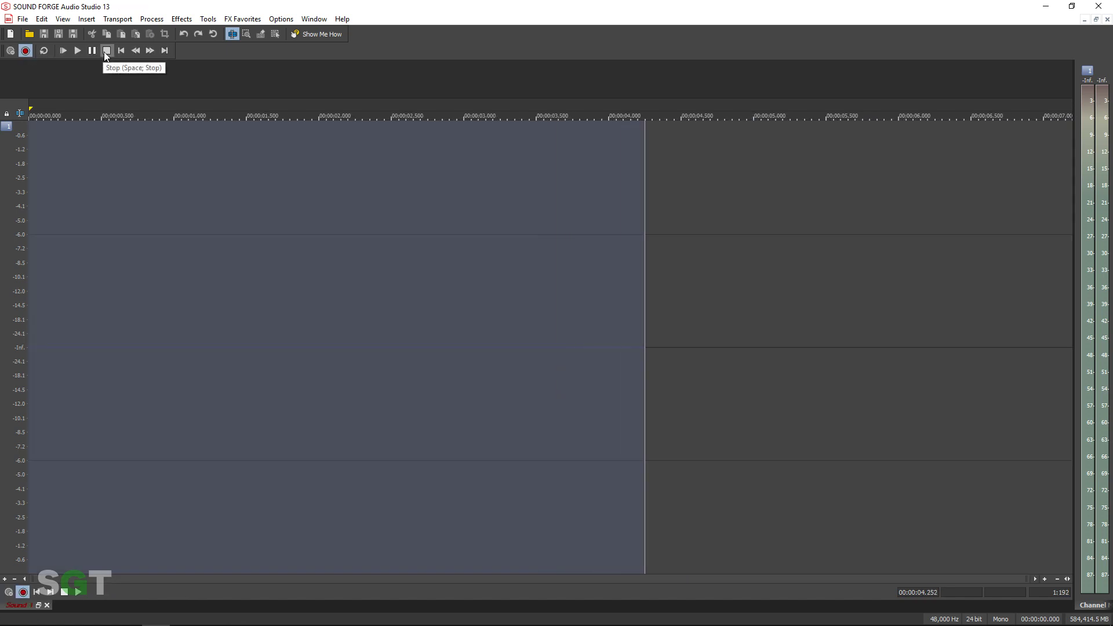
{"action": "left_click", "coordinate": [104, 52]}
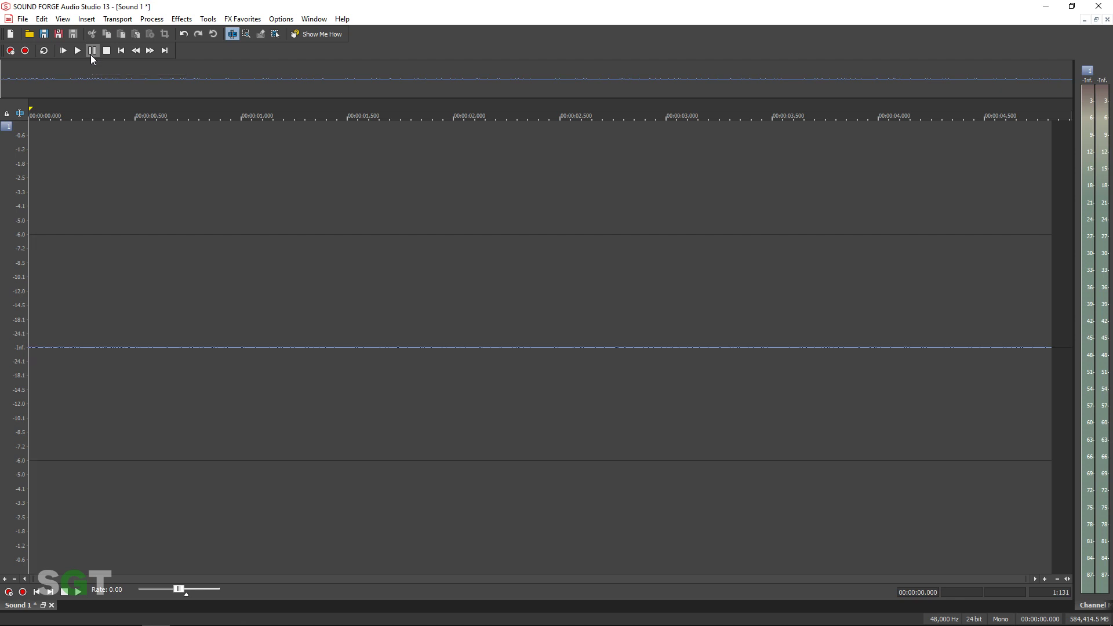
Step: Record the spoken test phrase for about thirteen seconds, stopping with Space
{"action": "left_click", "coordinate": [25, 50]}
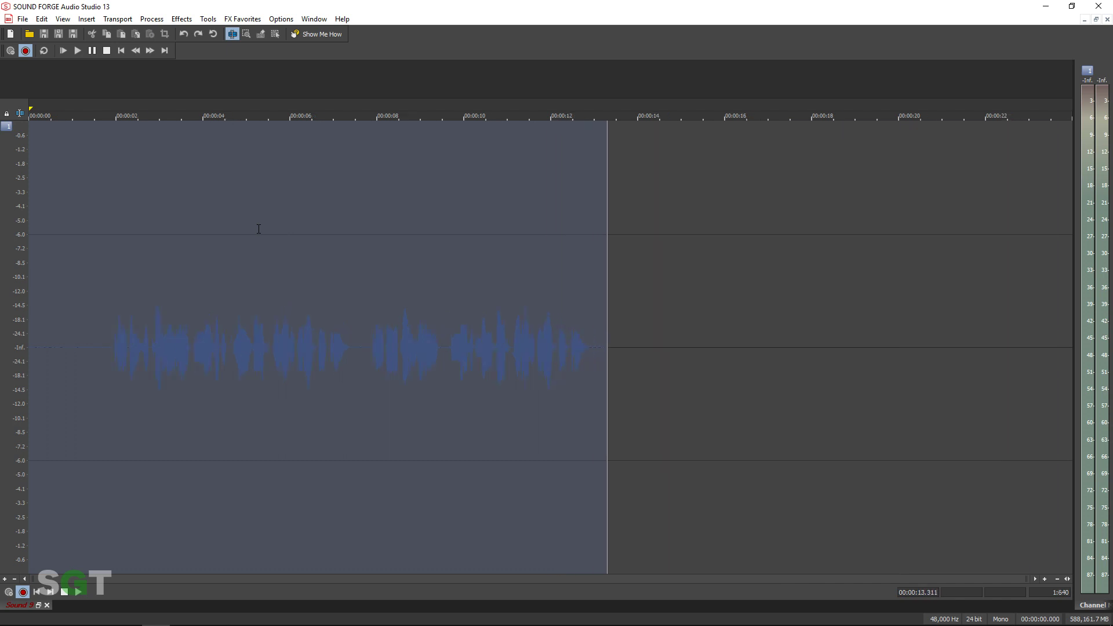
{"action": "key", "text": "space"}
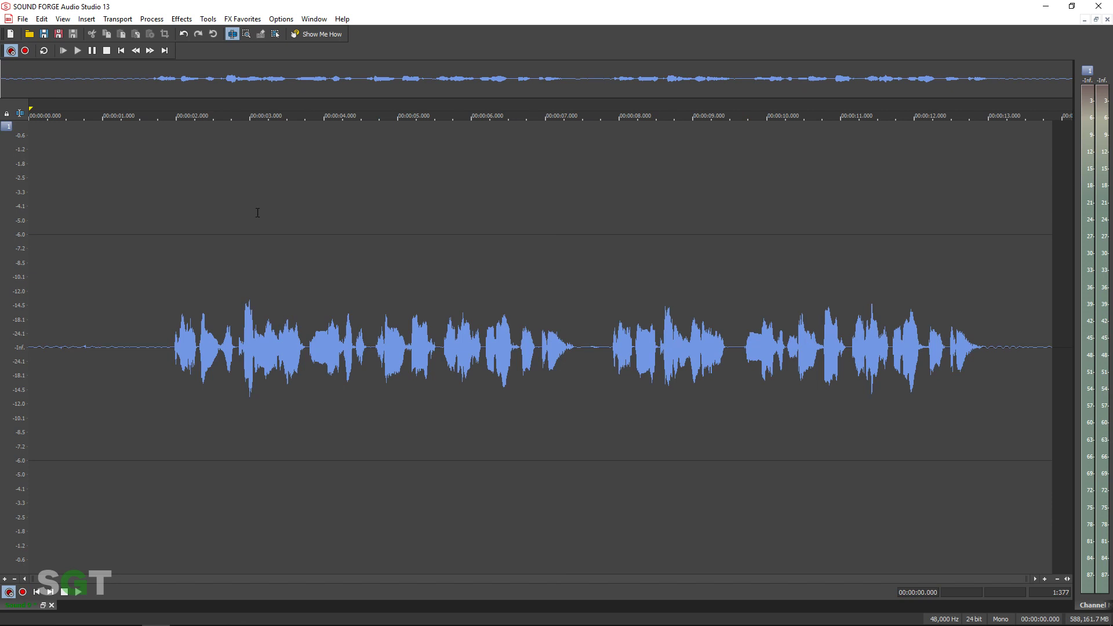